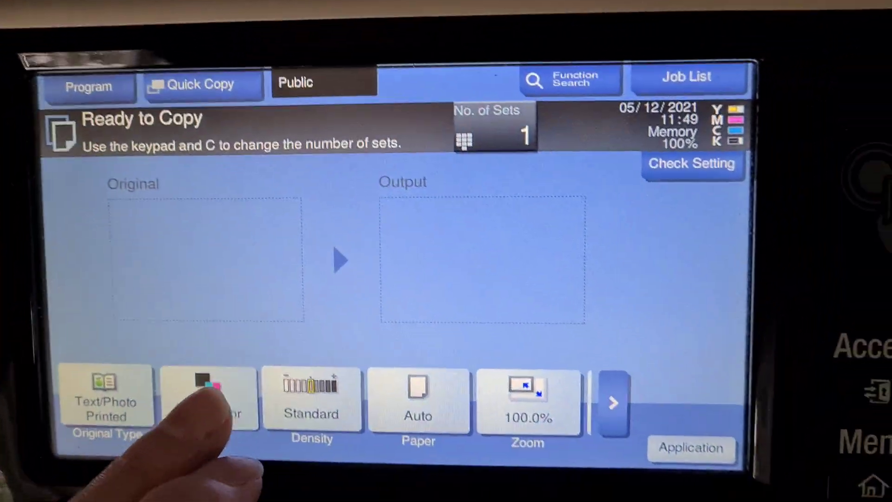
# - Set Full Color copying with standard density on tray 1 A4 paper
pyautogui.click(208, 400)
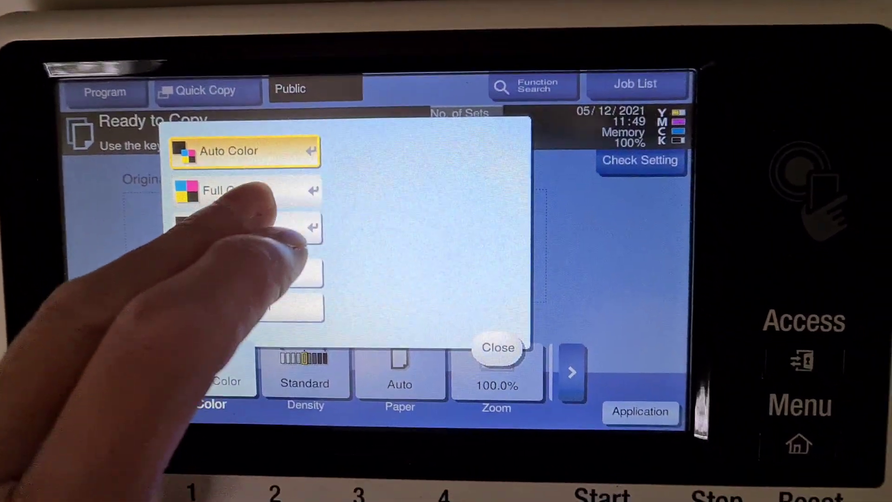
pyautogui.click(300, 187)
pyautogui.click(280, 363)
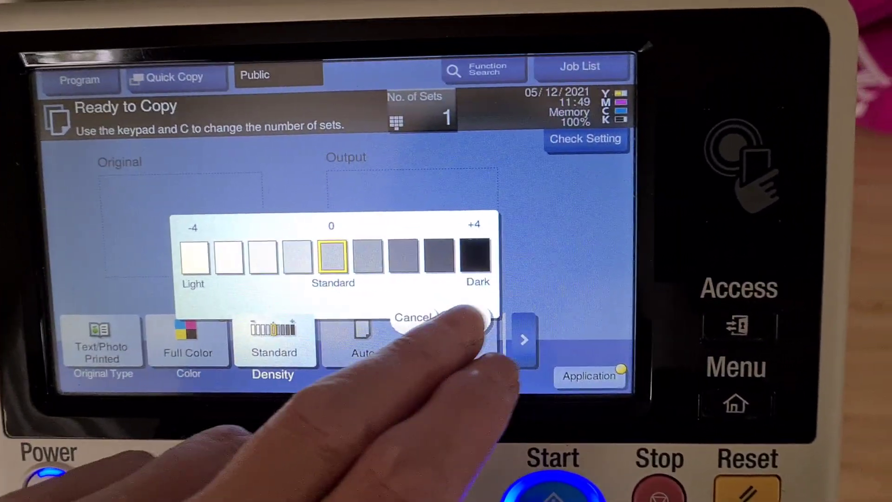
pyautogui.click(463, 317)
pyautogui.click(363, 345)
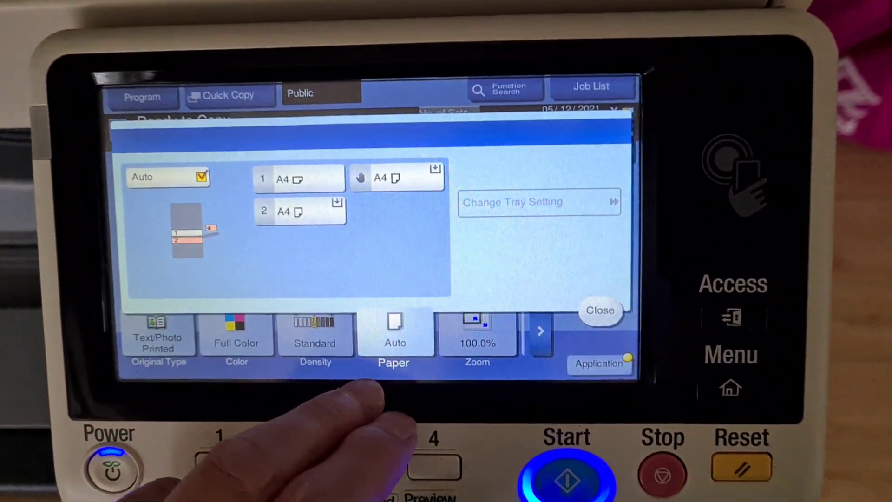
pyautogui.click(299, 176)
pyautogui.click(594, 312)
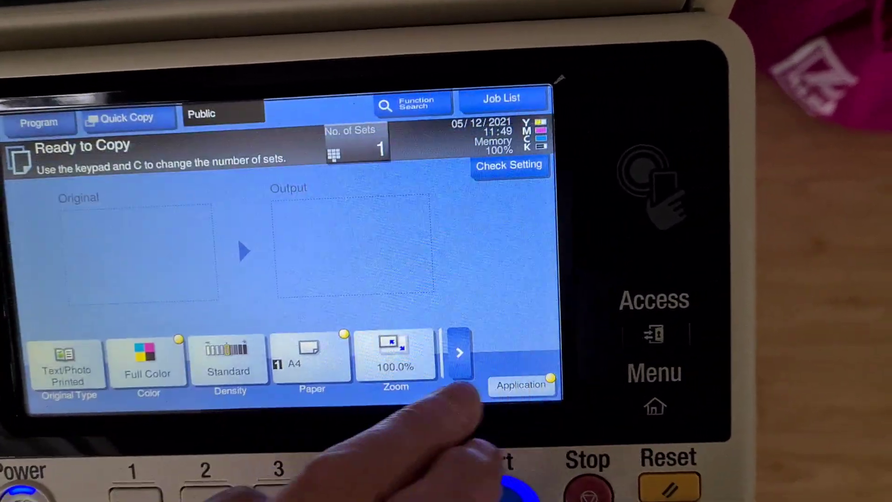
# - Enlarge the copy zoom to 400.0%
pyautogui.click(421, 341)
pyautogui.click(519, 208)
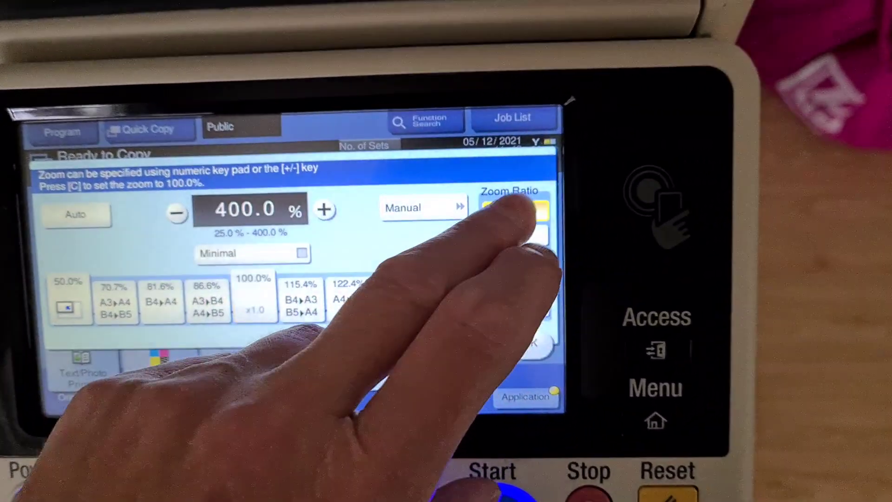
pyautogui.click(529, 343)
pyautogui.click(530, 395)
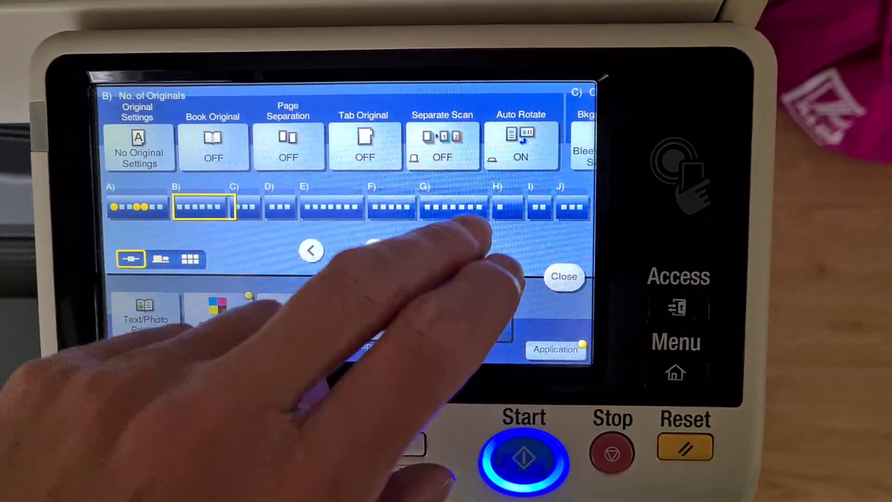
# - In Color Adjust, leave density and sharpness unchanged and raise saturation to +3
pyautogui.click(373, 246)
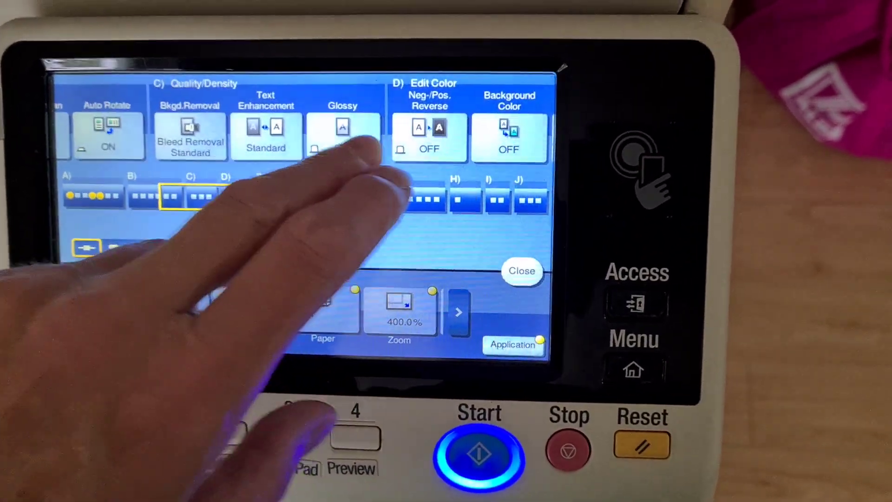
pyautogui.click(300, 190)
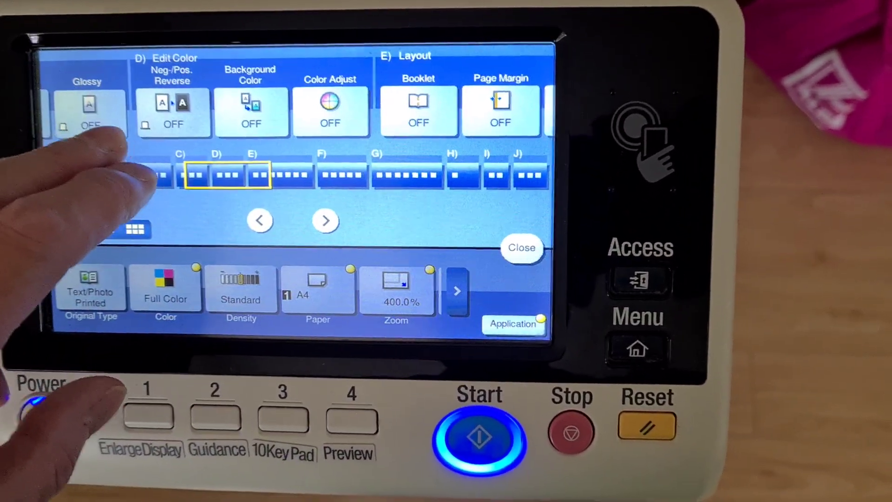
pyautogui.click(329, 101)
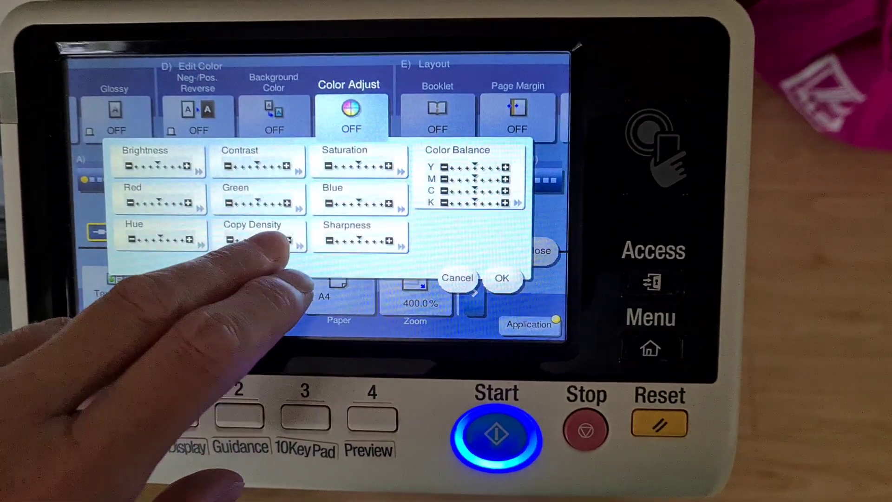
pyautogui.click(251, 230)
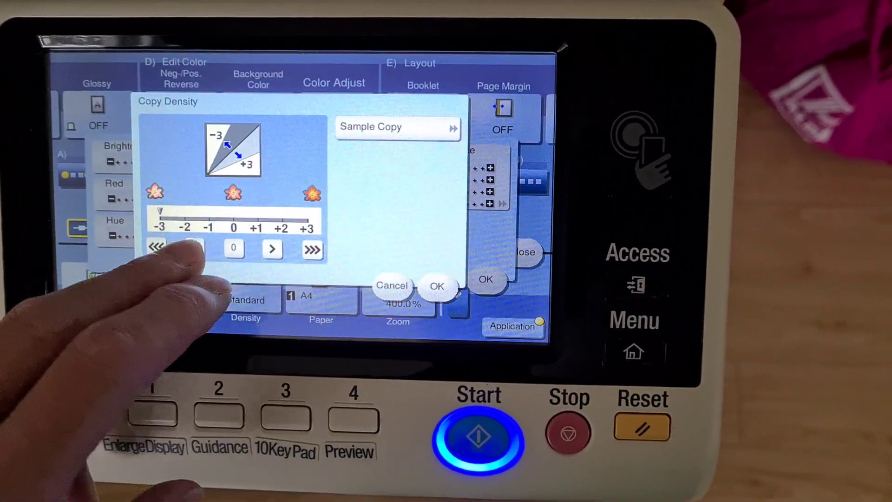
pyautogui.click(403, 280)
pyautogui.click(307, 241)
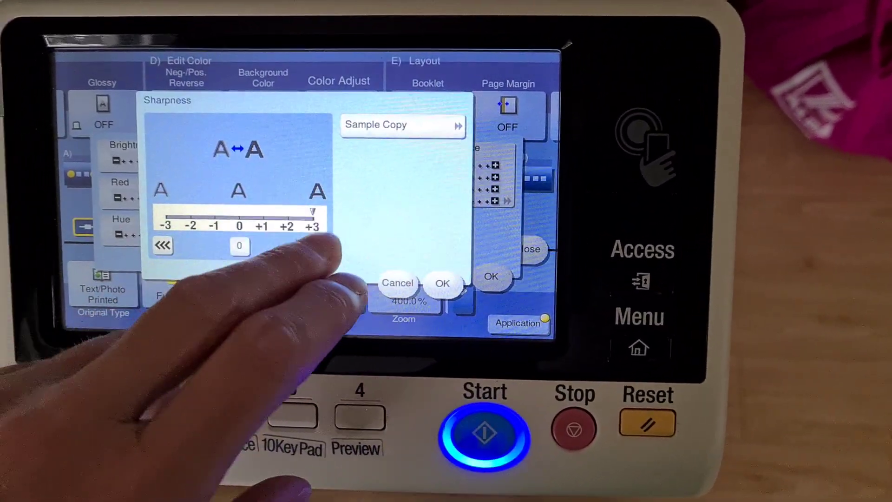
pyautogui.click(447, 283)
pyautogui.click(341, 178)
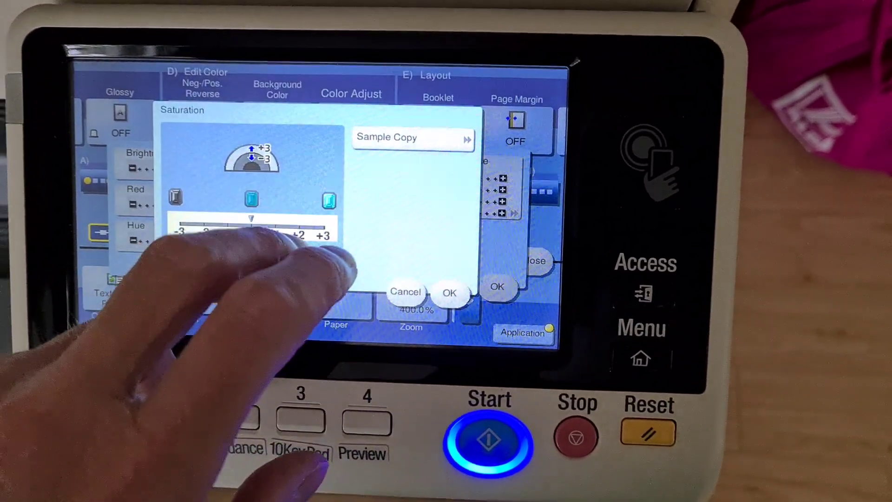
pyautogui.click(307, 249)
pyautogui.click(433, 289)
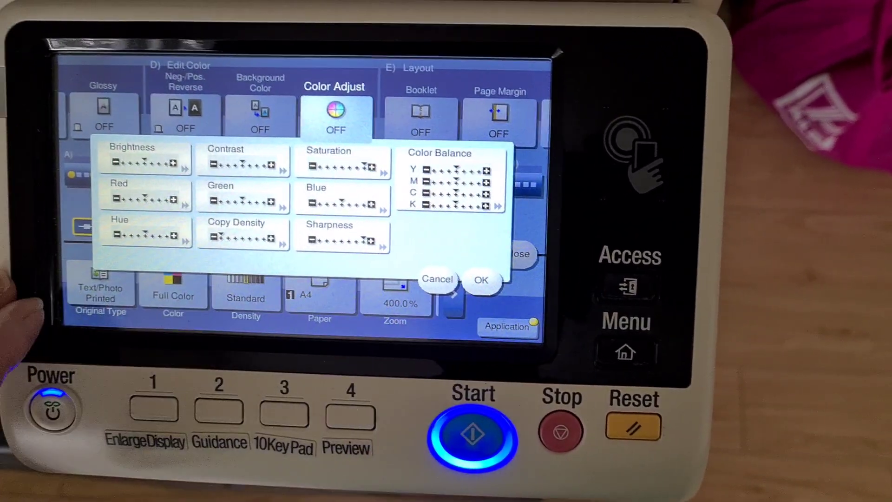
# - Raise cyan and black colour balance to maximum and confirm the colour adjustments
pyautogui.click(456, 199)
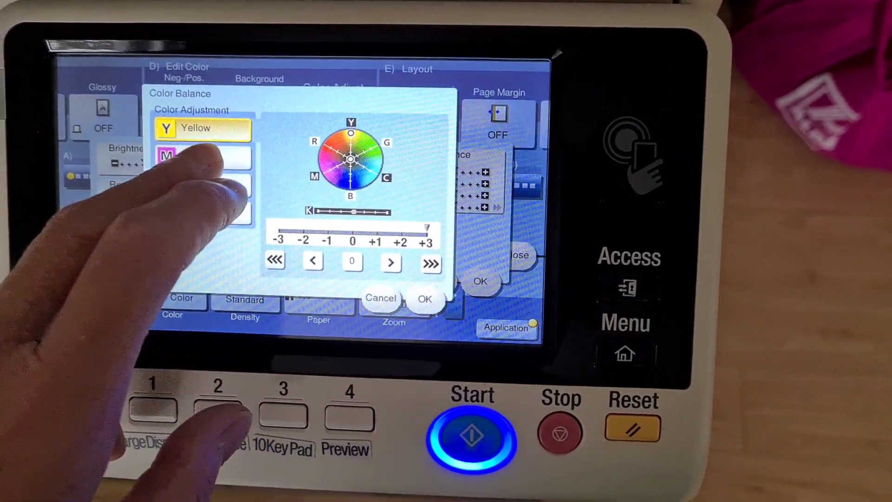
pyautogui.click(209, 161)
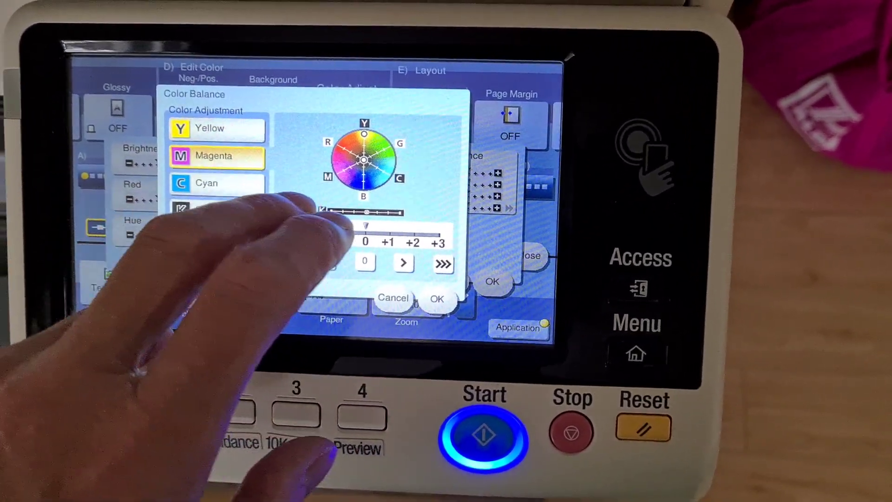
pyautogui.click(202, 188)
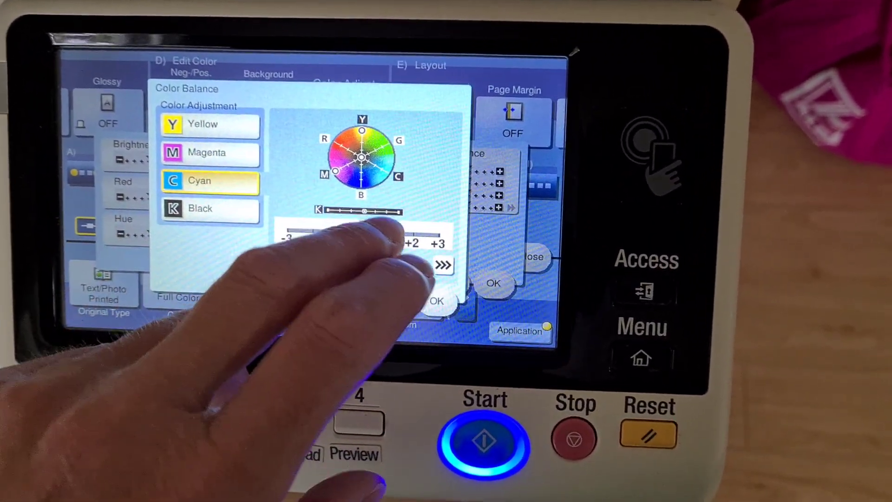
pyautogui.click(434, 271)
pyautogui.click(439, 277)
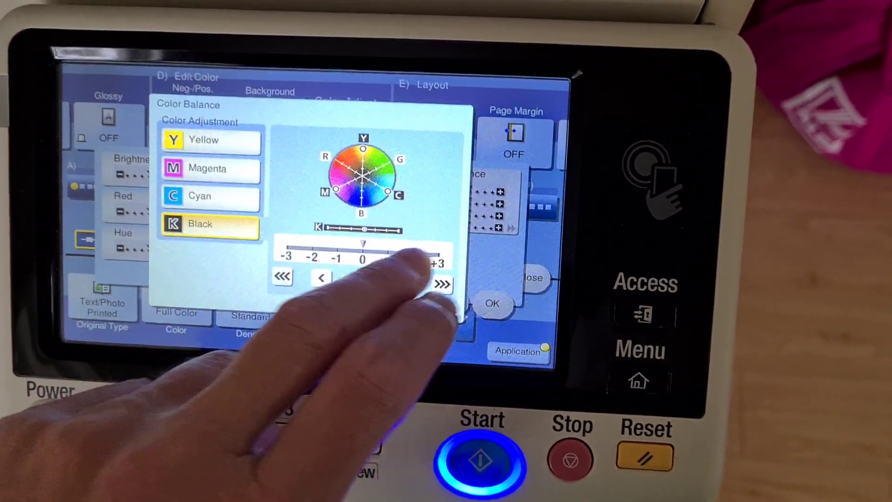
pyautogui.click(433, 312)
pyautogui.click(461, 287)
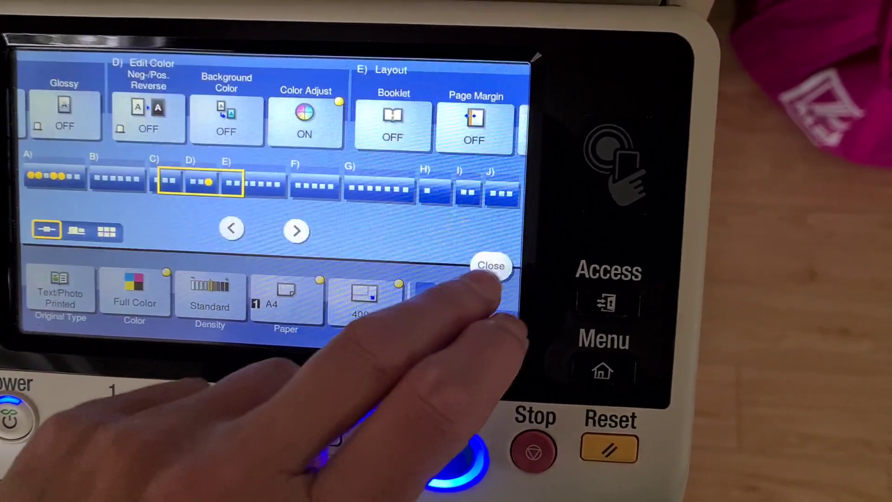
pyautogui.click(503, 260)
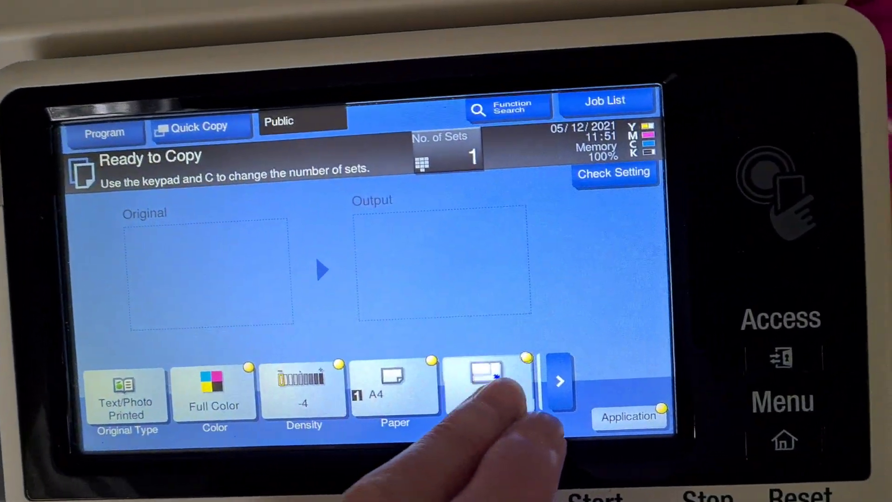
# - Open the zoom settings, still showing 400.0% enlargement
pyautogui.click(491, 379)
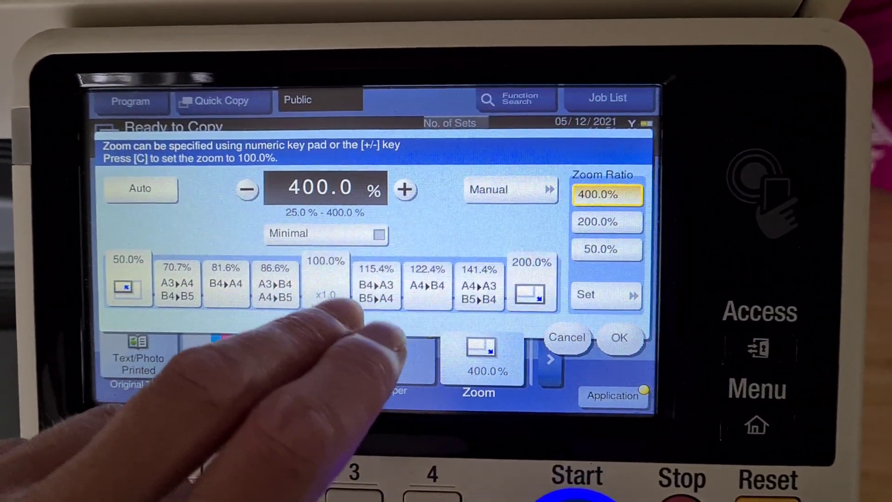
# - Return the zoom to the 100.0% preset and open the original type choices
pyautogui.click(326, 272)
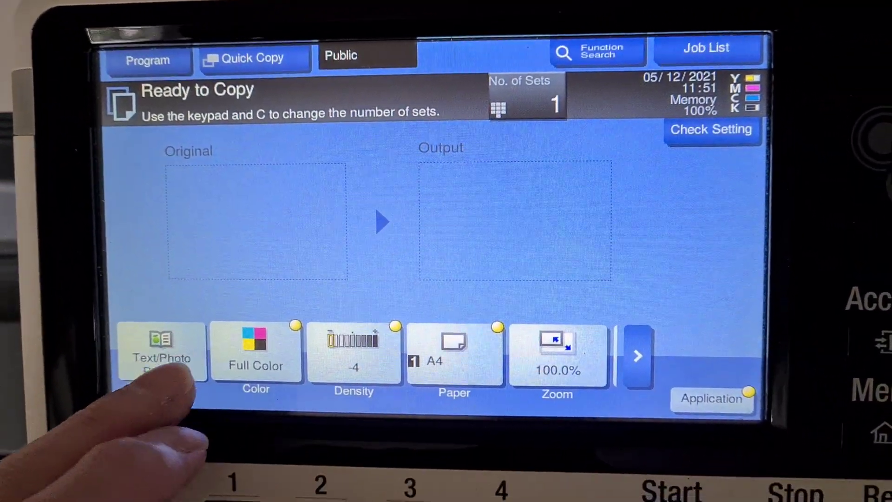
pyautogui.click(156, 391)
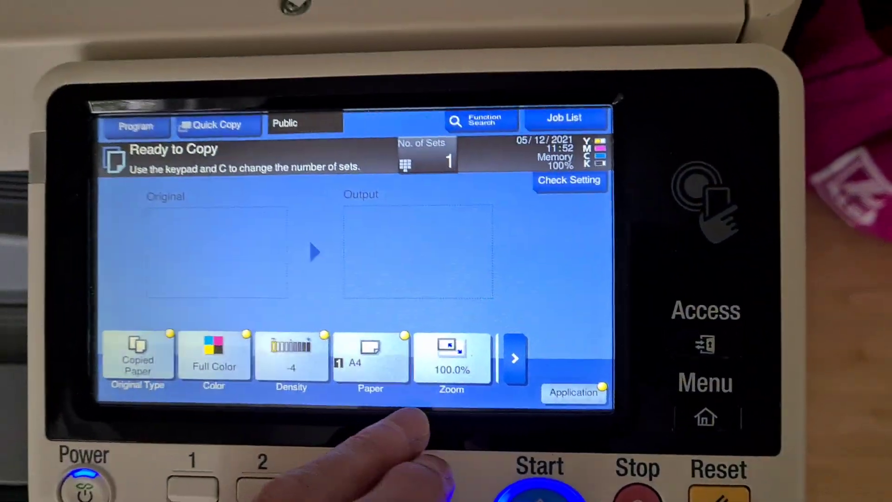
# - Set the zoom to 104.0% for both X and Y
pyautogui.click(452, 361)
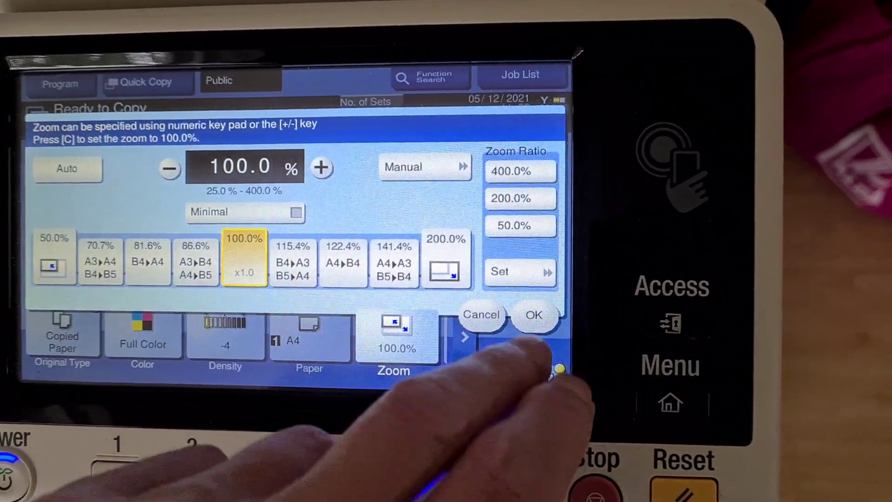
pyautogui.click(535, 320)
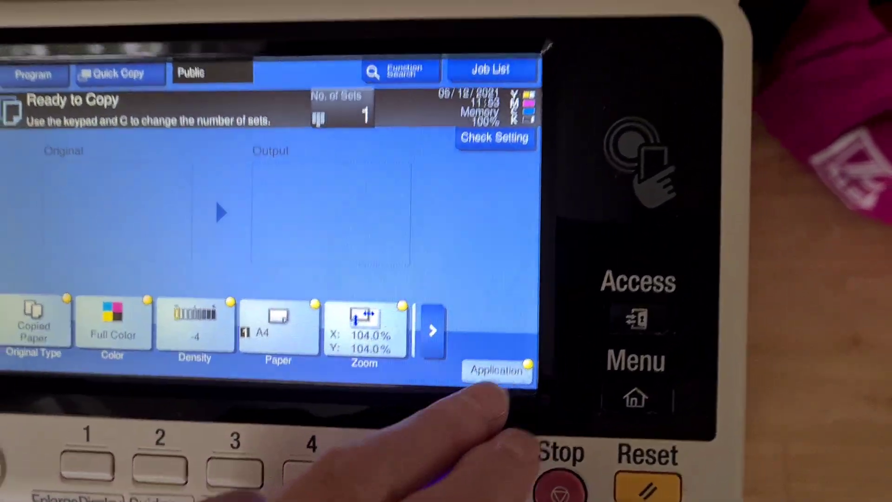
pyautogui.click(545, 359)
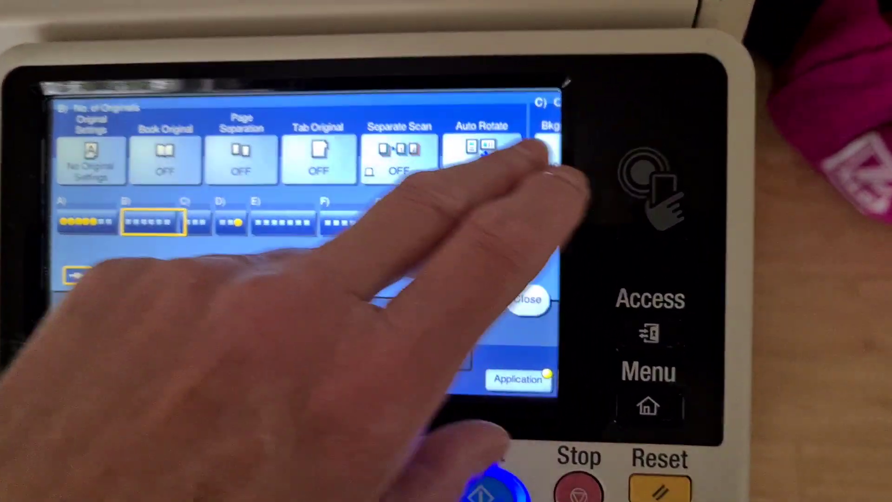
pyautogui.moveTo(550, 167); pyautogui.dragTo(196, 171)
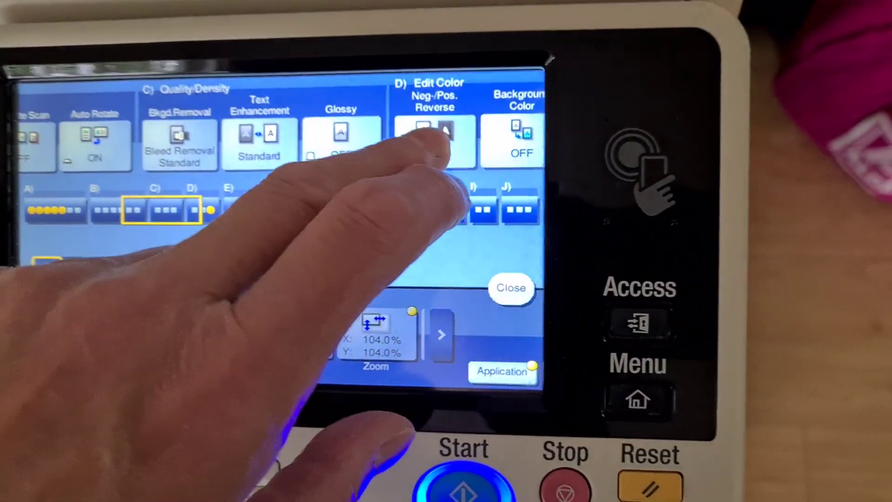
# - Turn on negative/positive reverse and open Color Adjust, discarding hue changes
pyautogui.click(428, 140)
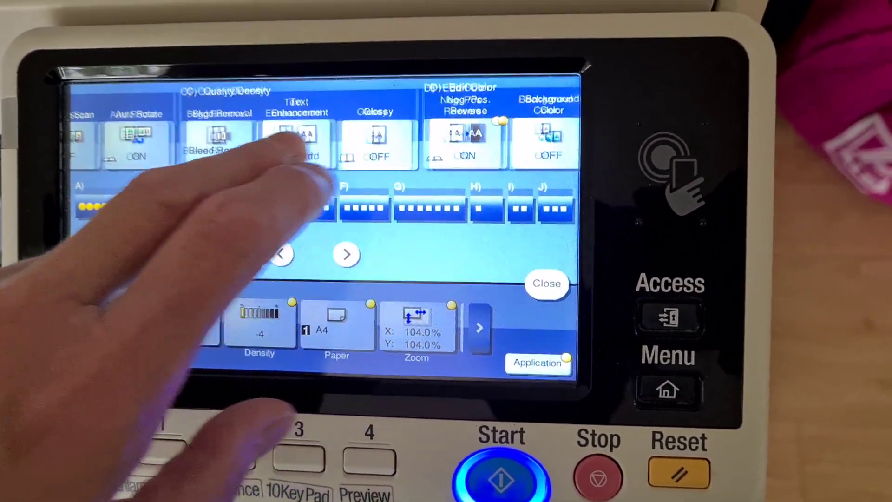
pyautogui.moveTo(293, 143); pyautogui.dragTo(122, 143)
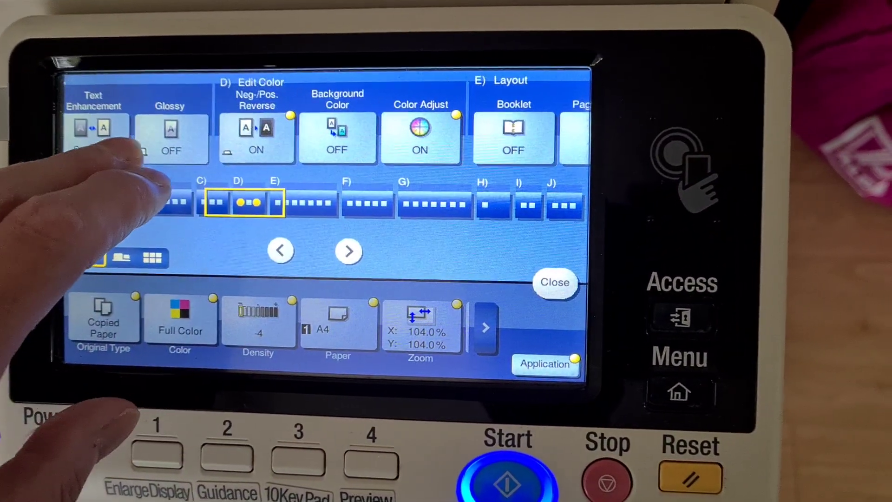
pyautogui.click(406, 136)
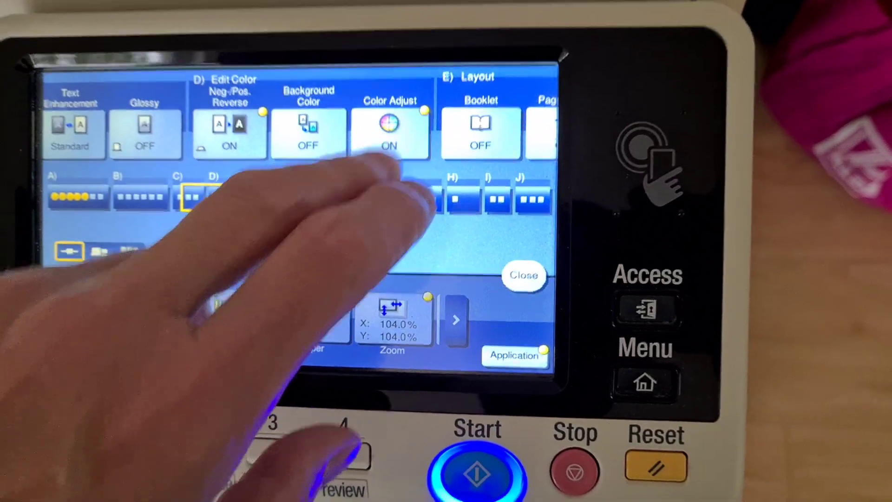
pyautogui.click(164, 249)
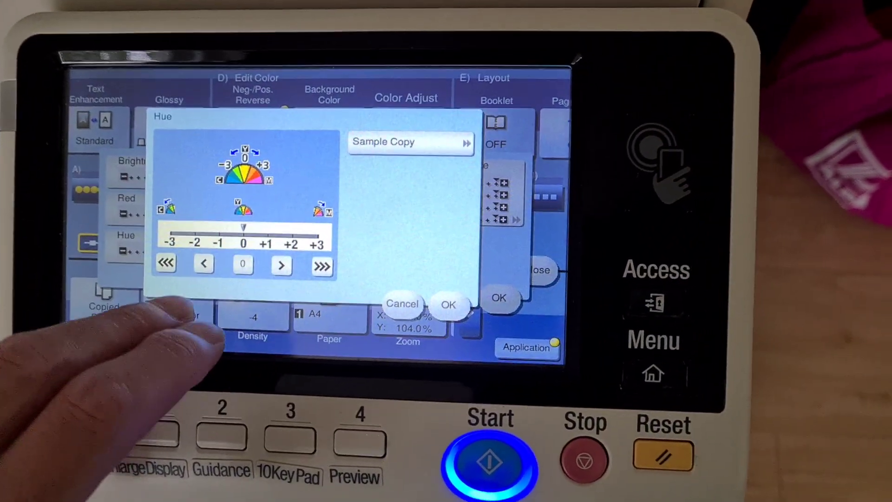
pyautogui.click(398, 310)
# - Leave copy density and brightness unchanged, confirm Color Adjust, and return to the main screen
pyautogui.click(218, 243)
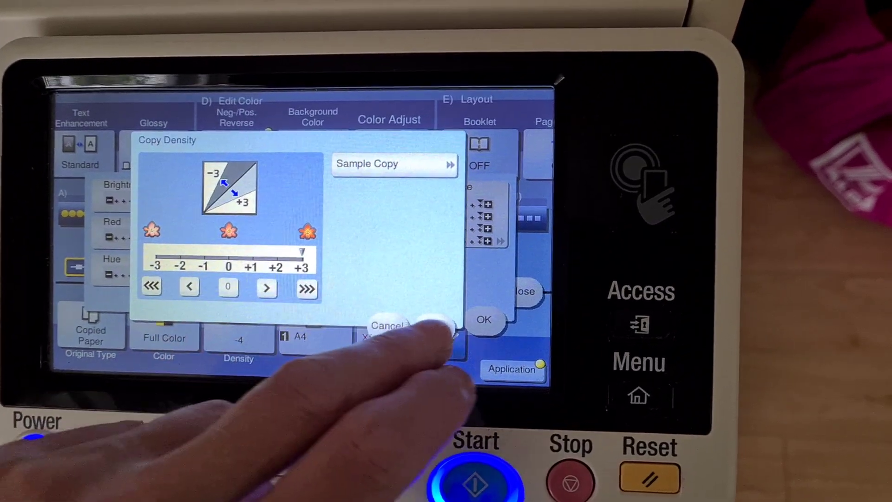
pyautogui.click(404, 318)
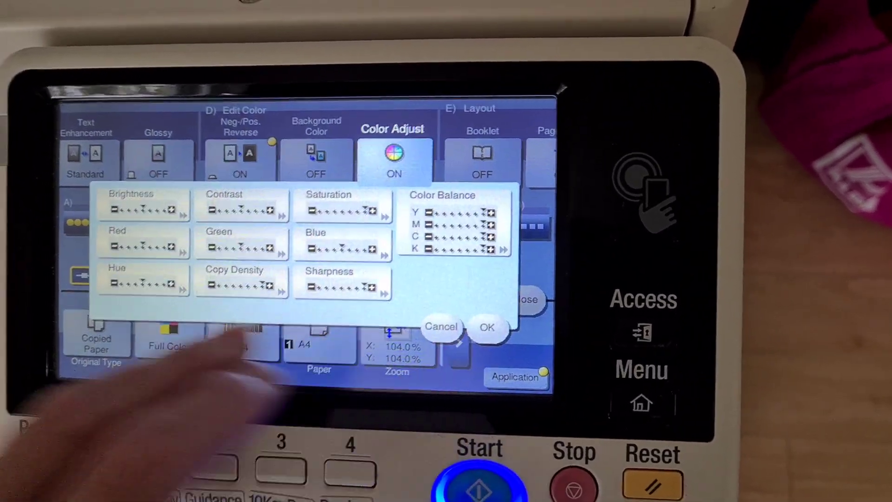
pyautogui.click(178, 209)
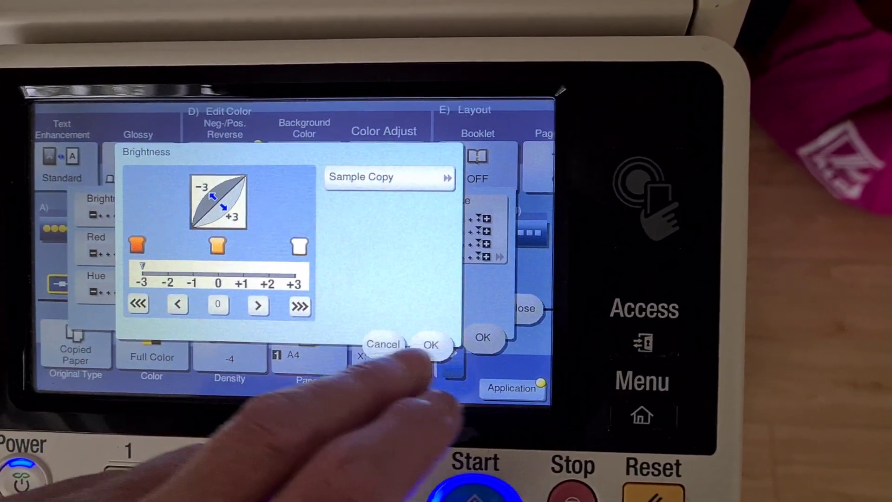
pyautogui.click(411, 343)
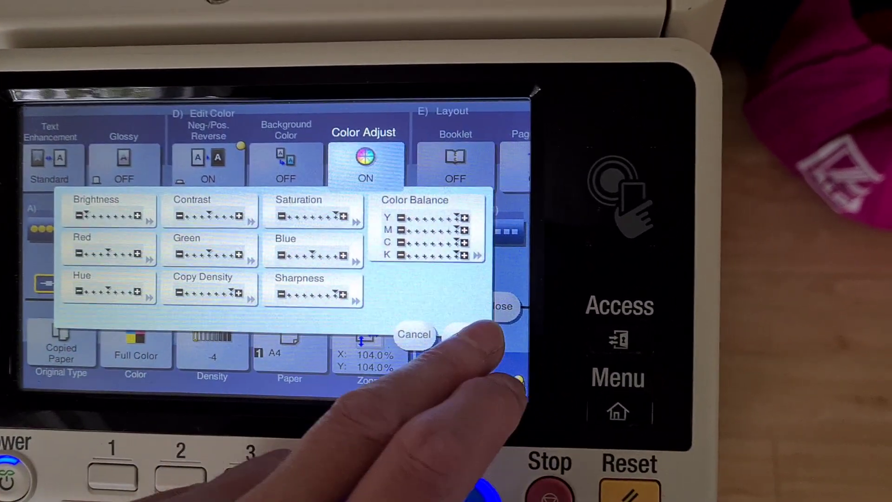
pyautogui.click(492, 324)
pyautogui.click(534, 297)
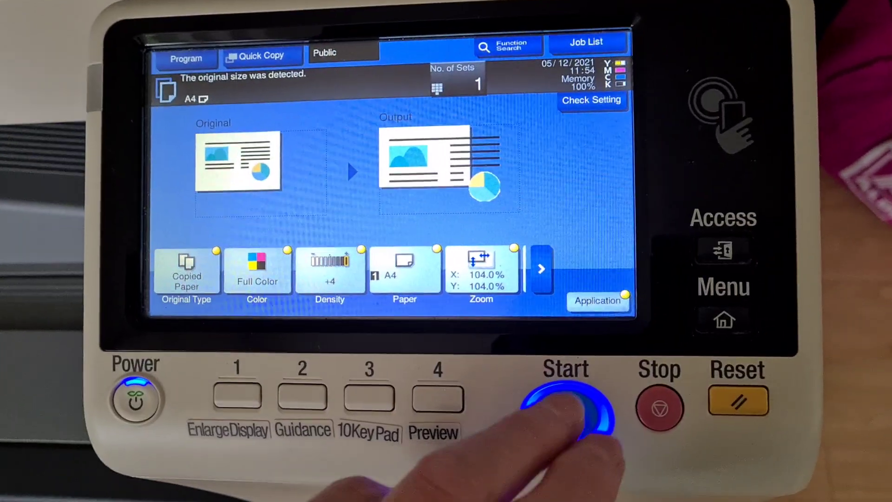
# - Scan the original and print the 104% full-colour copy
pyautogui.click(566, 411)
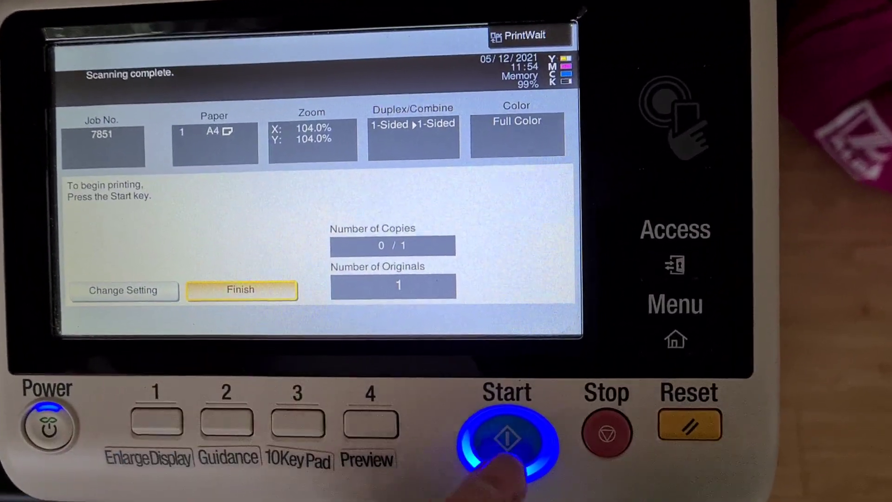
pyautogui.click(506, 439)
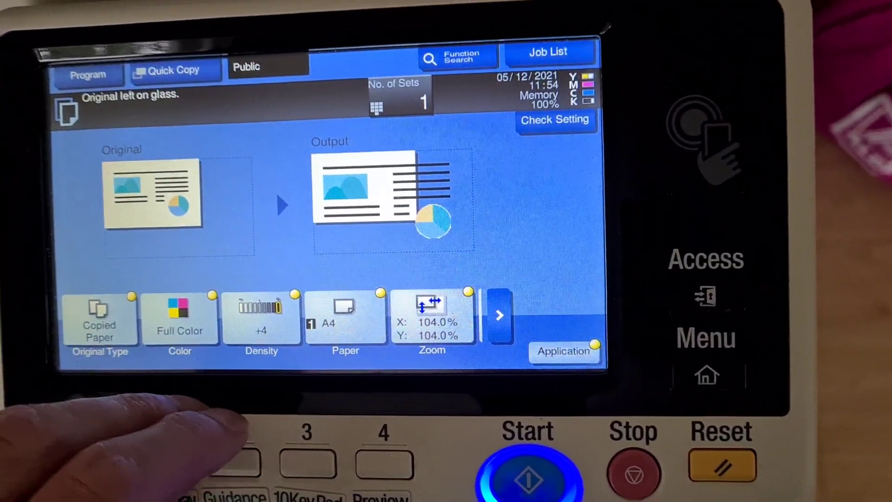
# - Check the Hue and Red levels in Color Adjust and confirm
pyautogui.click(563, 351)
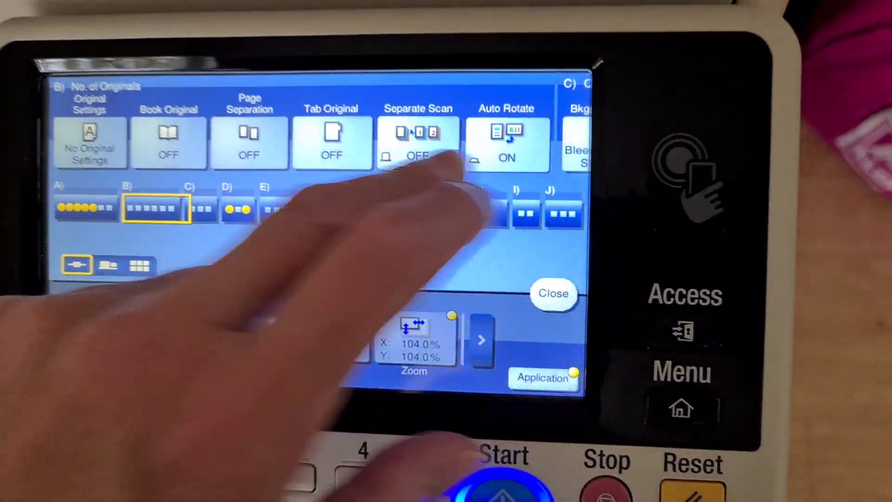
pyautogui.moveTo(428, 168); pyautogui.dragTo(140, 164)
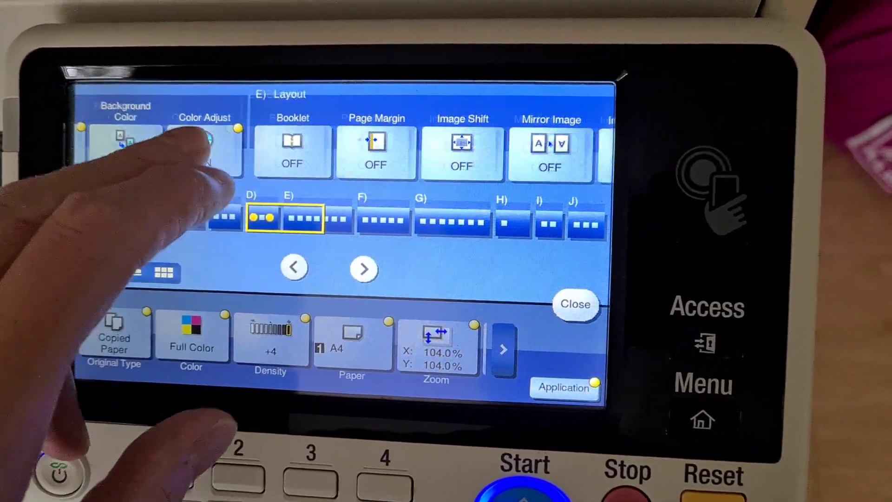
pyautogui.click(205, 147)
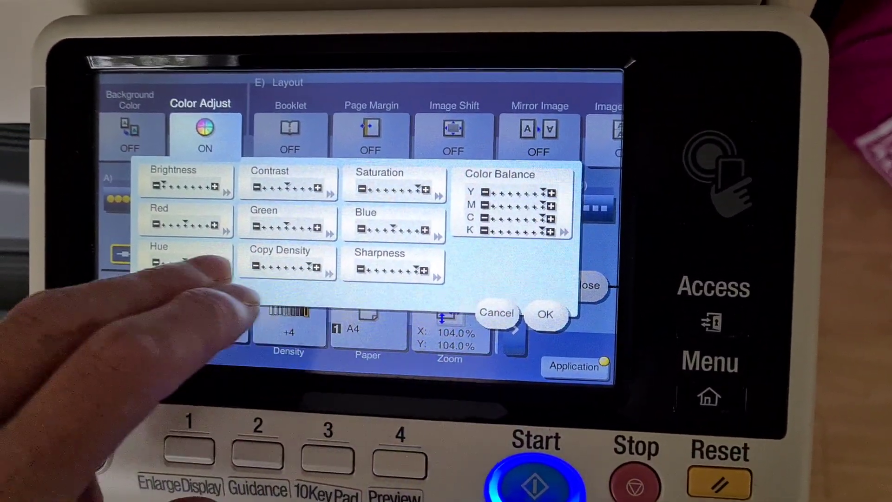
pyautogui.click(184, 258)
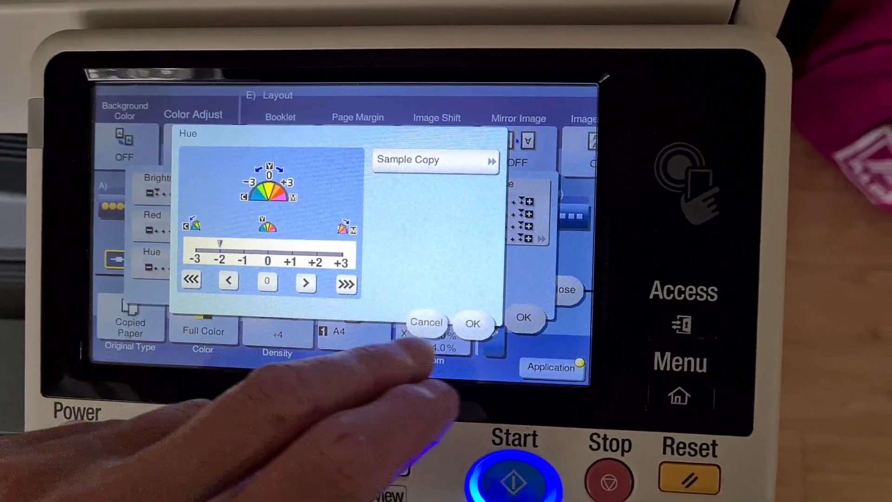
pyautogui.click(439, 326)
pyautogui.click(174, 227)
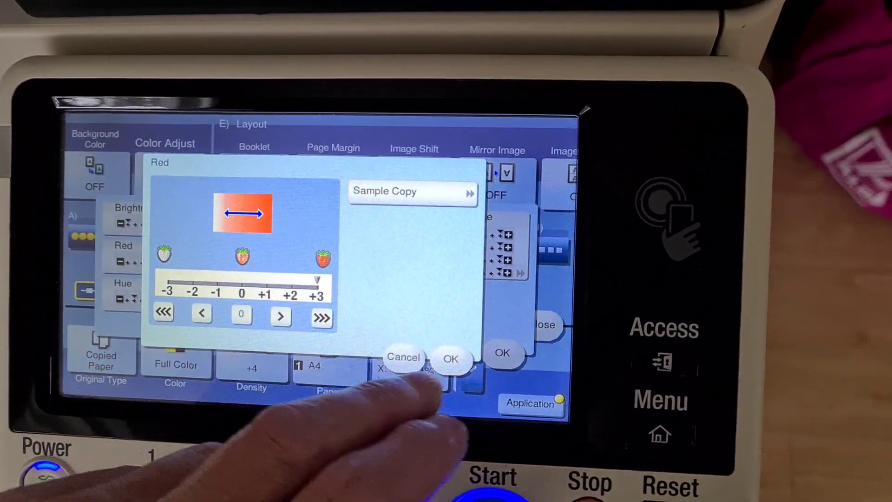
pyautogui.click(469, 339)
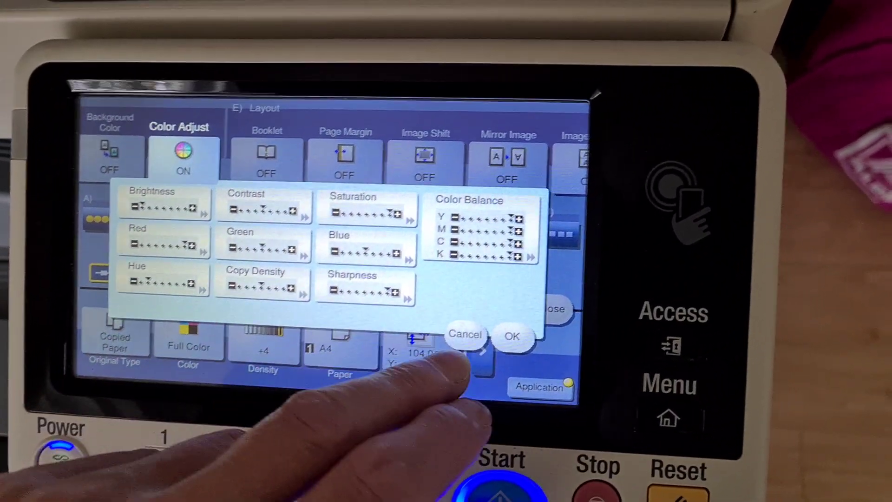
pyautogui.click(533, 331)
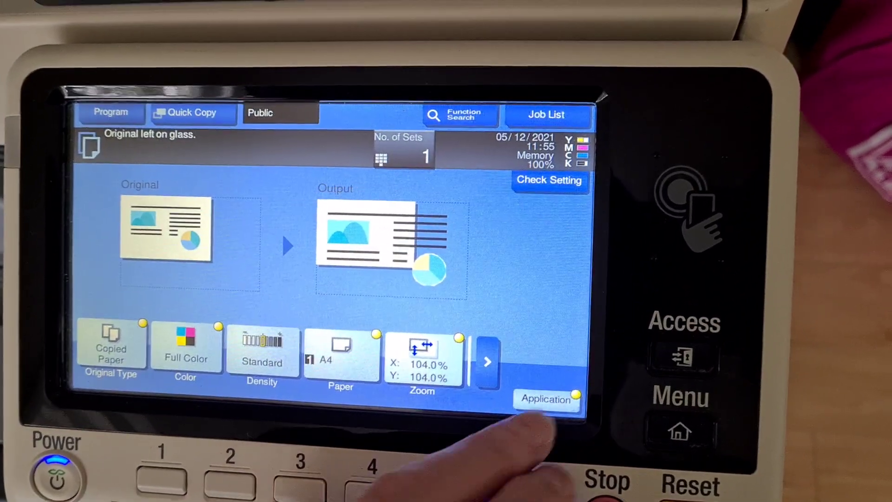
# - Set the background colour to Red and start scanning the original
pyautogui.click(565, 392)
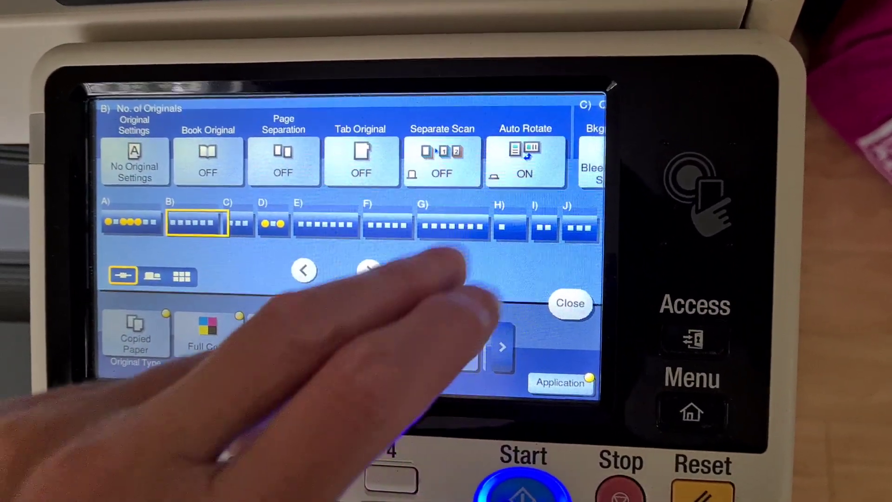
pyautogui.moveTo(446, 167); pyautogui.dragTo(202, 171)
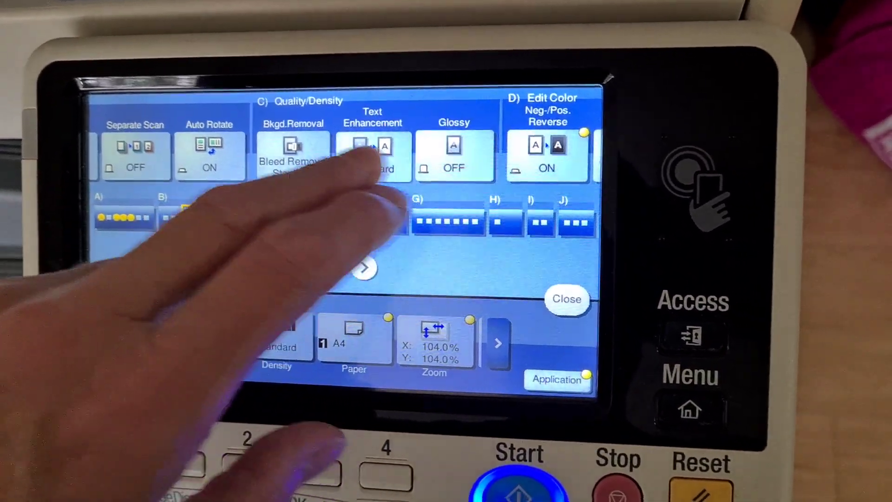
pyautogui.moveTo(358, 160); pyautogui.dragTo(209, 152)
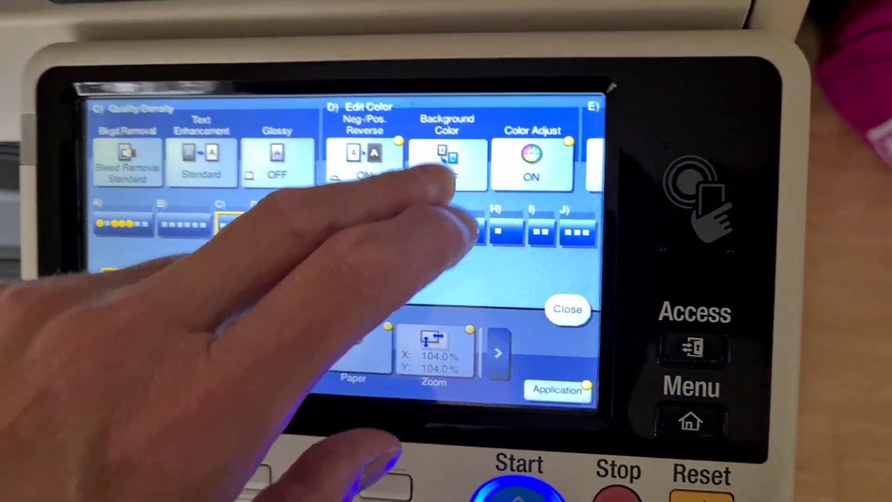
pyautogui.click(455, 157)
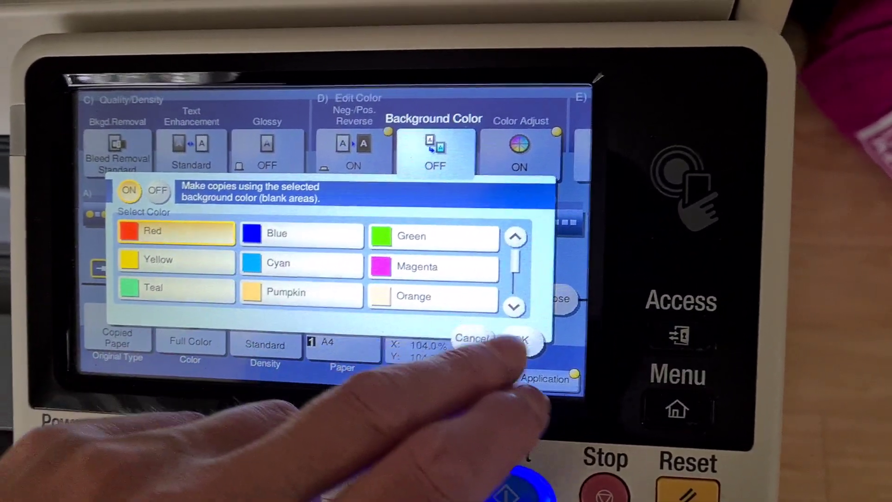
pyautogui.click(519, 339)
pyautogui.click(558, 298)
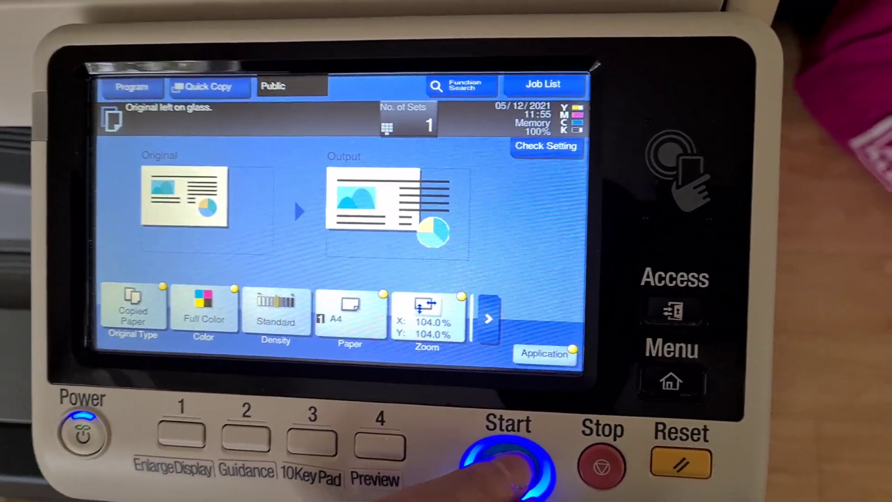
pyautogui.click(506, 466)
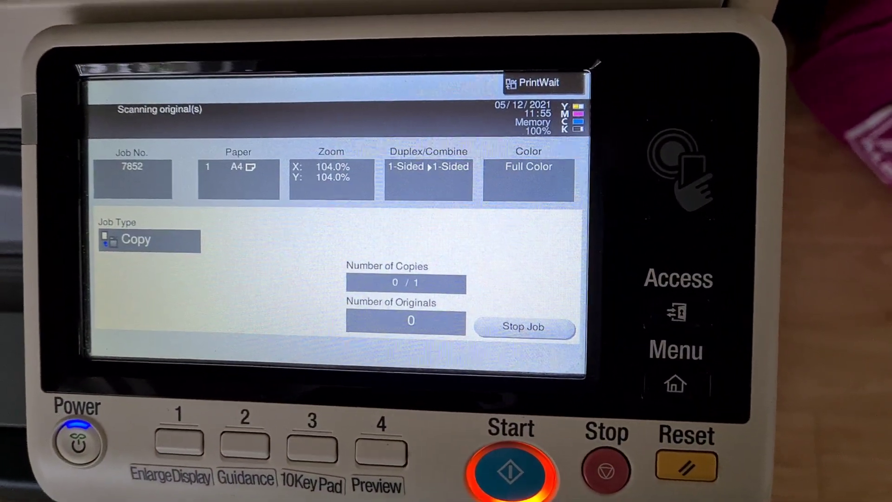
# - Finish scanning and print the red-background copy
pyautogui.click(264, 325)
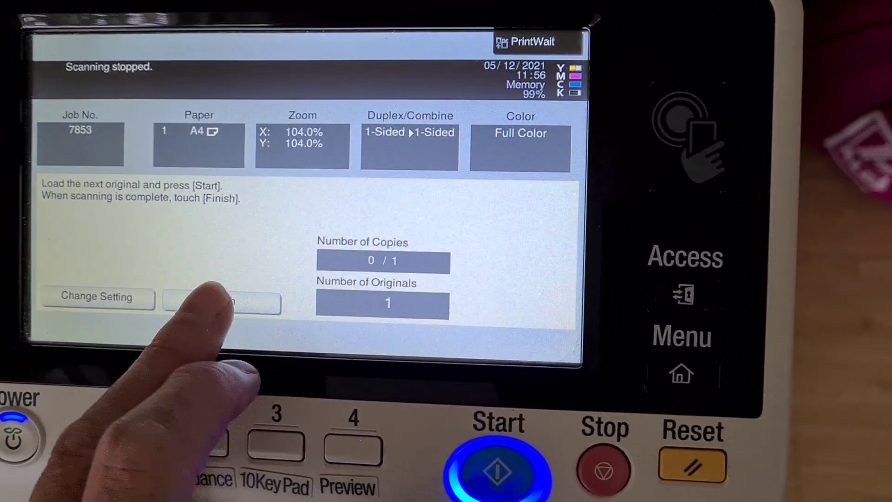
# - Finish scanning job 7853 and print the copy
pyautogui.click(282, 327)
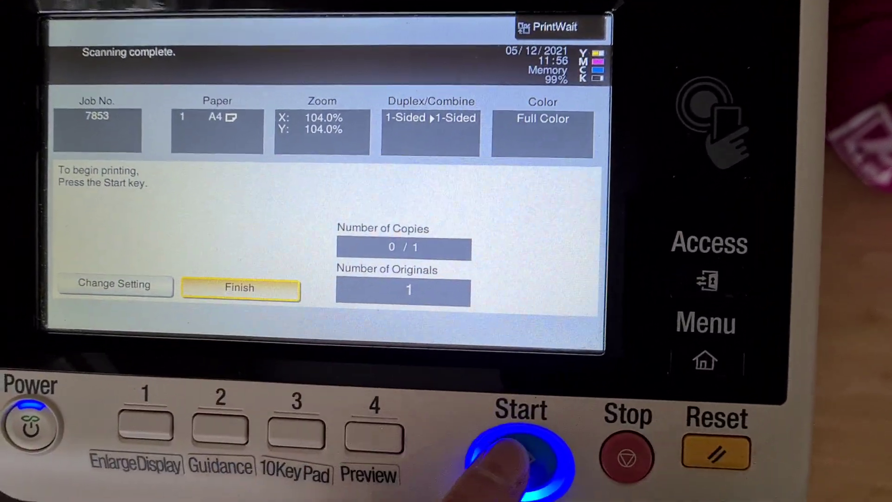
pyautogui.click(531, 468)
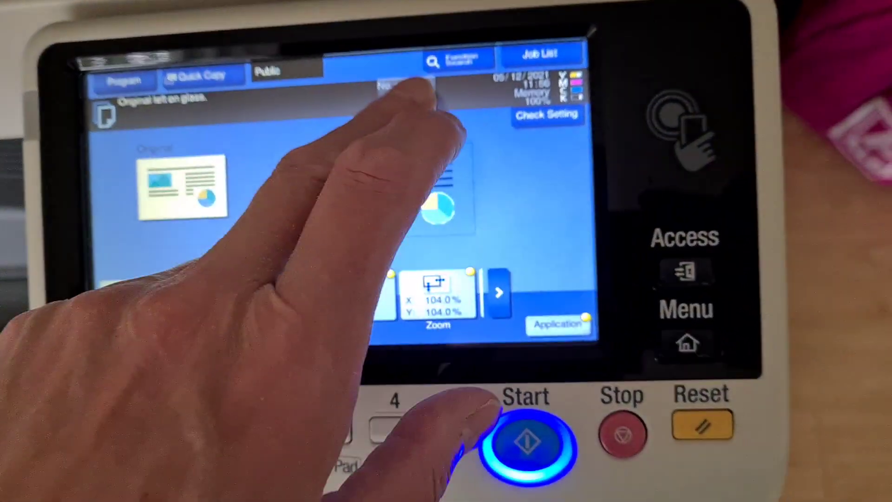
# - Set 2 copy sets, check Mirror Image under Application, and start scanning the original
pyautogui.click(450, 122)
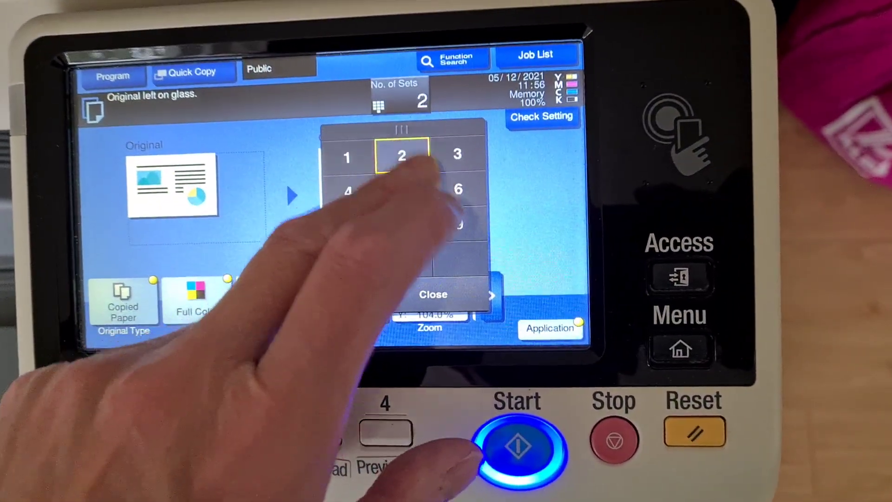
pyautogui.click(428, 286)
pyautogui.click(547, 320)
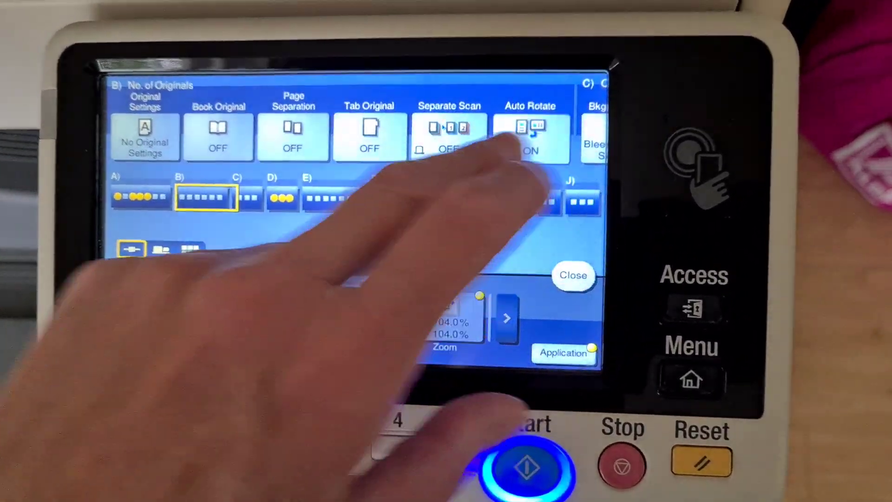
pyautogui.moveTo(519, 140); pyautogui.dragTo(314, 140)
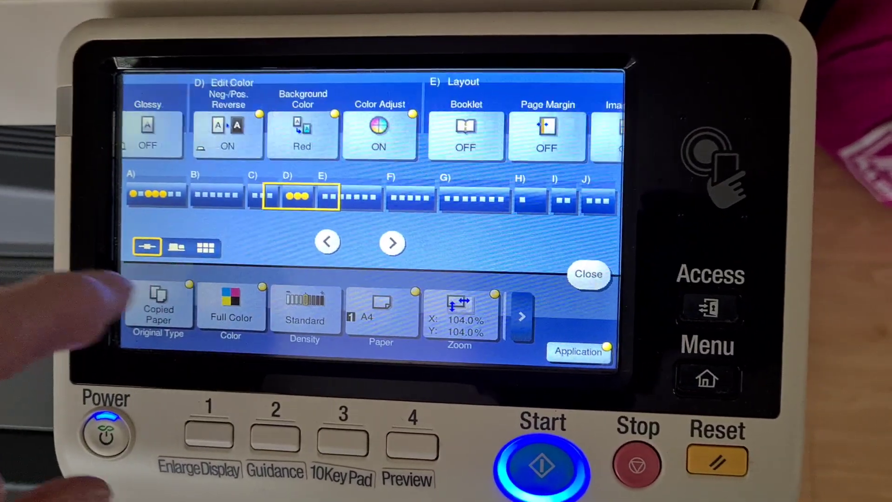
pyautogui.click(458, 128)
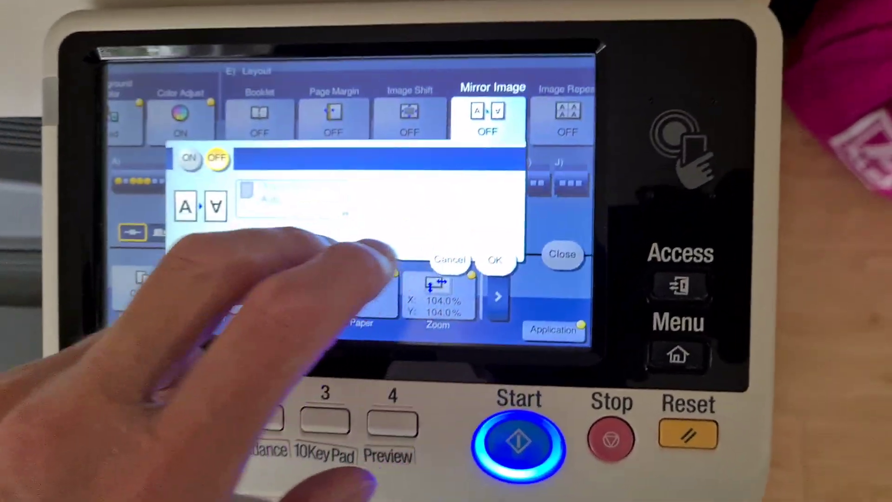
pyautogui.click(199, 150)
pyautogui.click(504, 251)
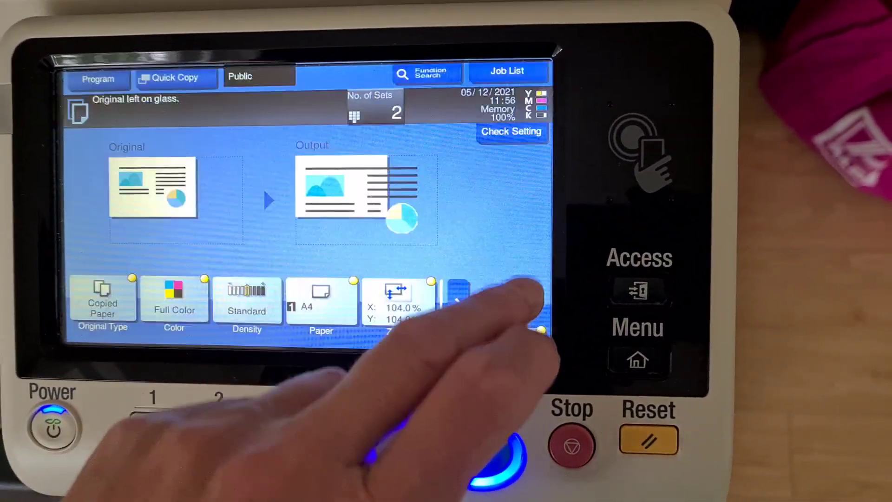
pyautogui.click(572, 245)
pyautogui.click(505, 425)
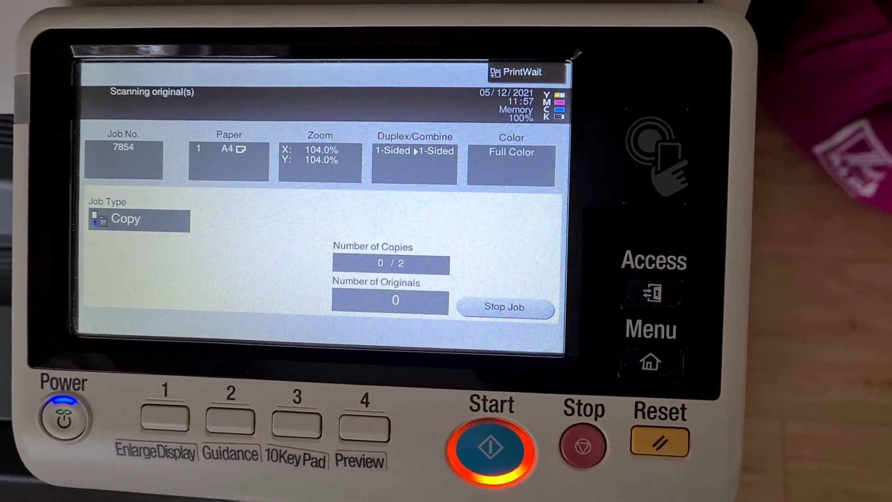
# - Finish scanning the single original and start printing both sets of job 7854
pyautogui.click(251, 309)
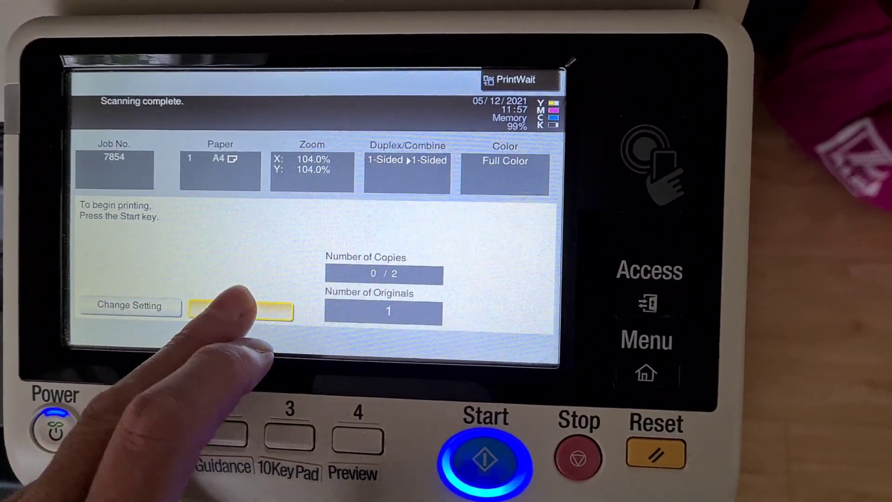
pyautogui.click(495, 459)
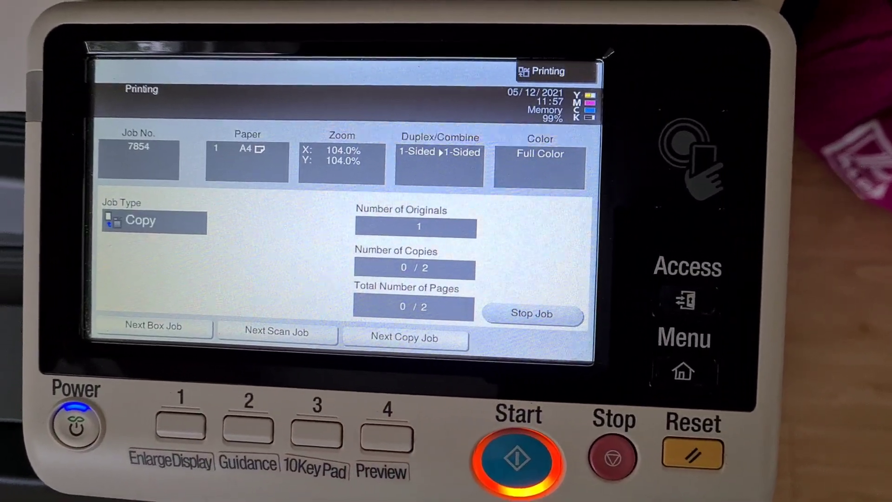